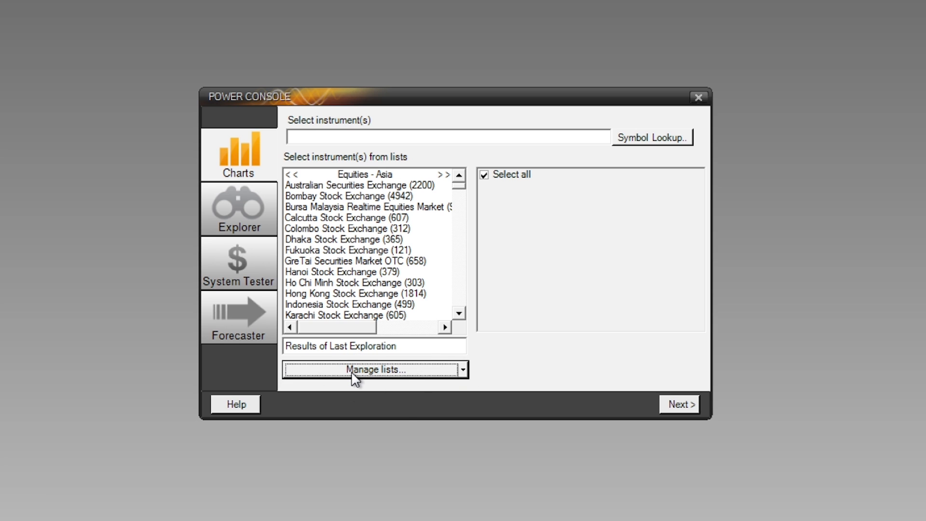
Step: Open the Public List Editor for managing the public instrument lists
click(354, 380)
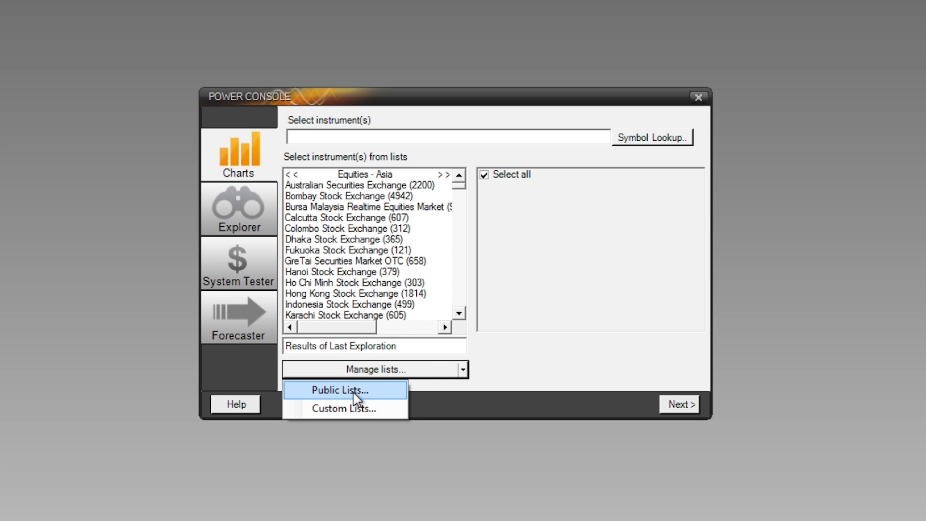
click(354, 393)
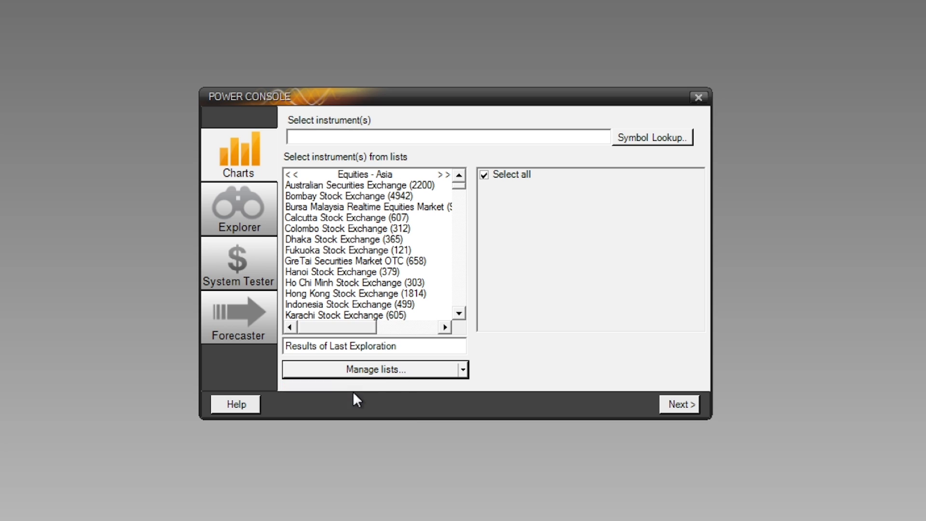
drag(399, 26, 519, 38)
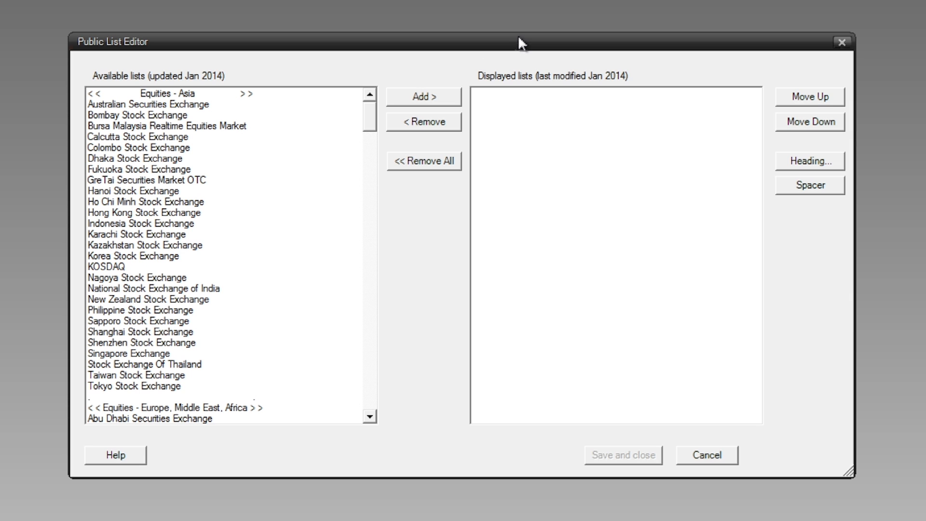
Step: Add the Equities - North America heading and its lists from NASDAQ through US Optionable Stocks to the displayed lists
drag(375, 124, 376, 192)
click(194, 170)
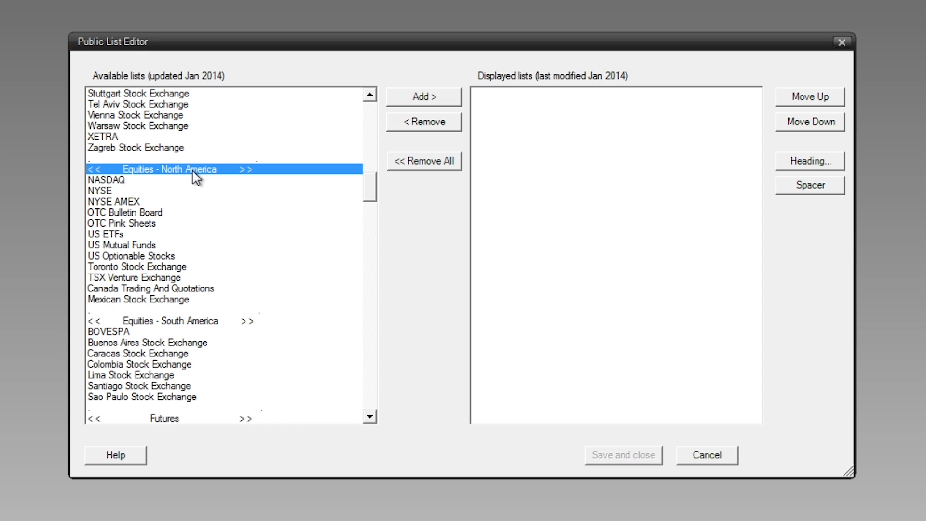
shift+click(195, 182)
drag(194, 182, 187, 299)
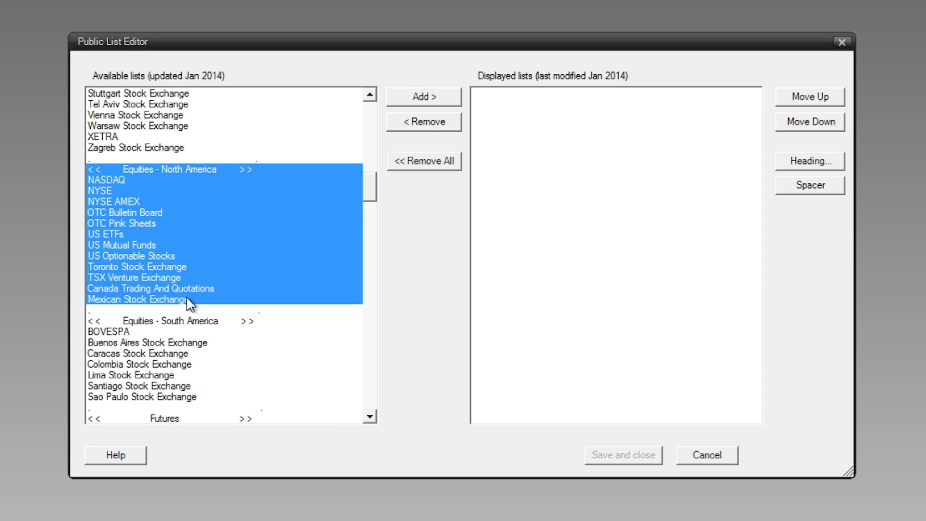
drag(213, 166, 214, 254)
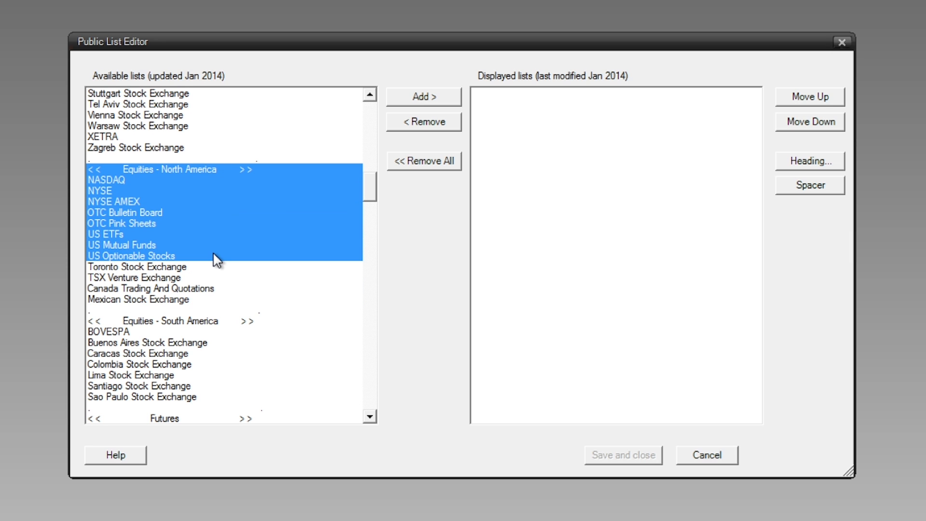
click(437, 102)
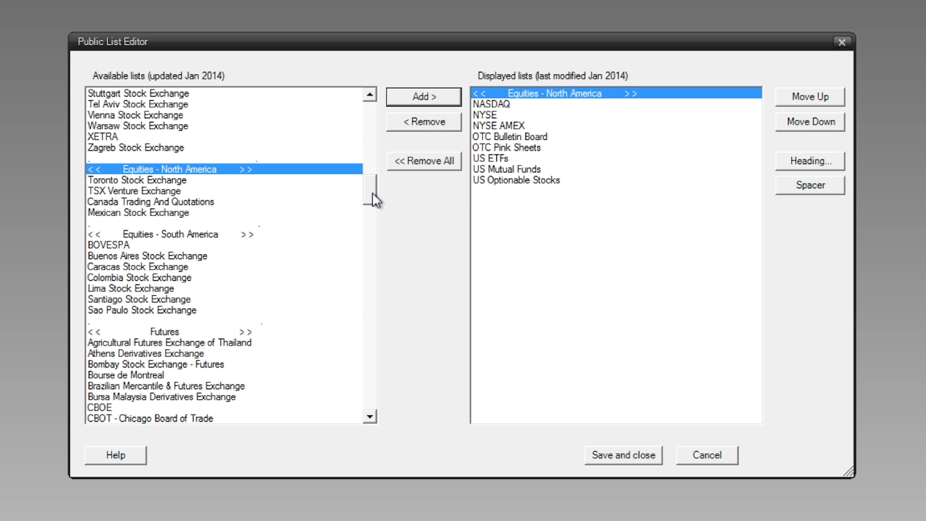
Step: Add TSX Venture Exchange to the displayed lists and move it below US Optionable Stocks
click(122, 203)
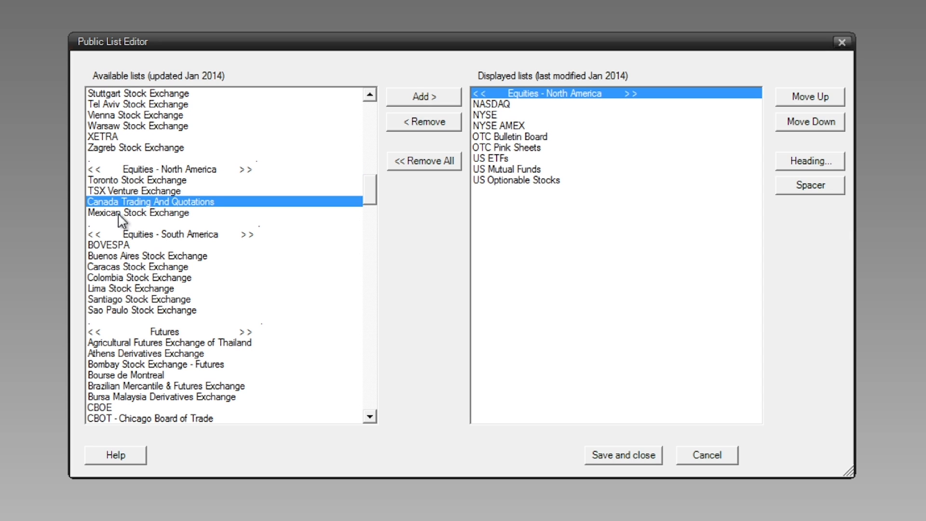
click(128, 192)
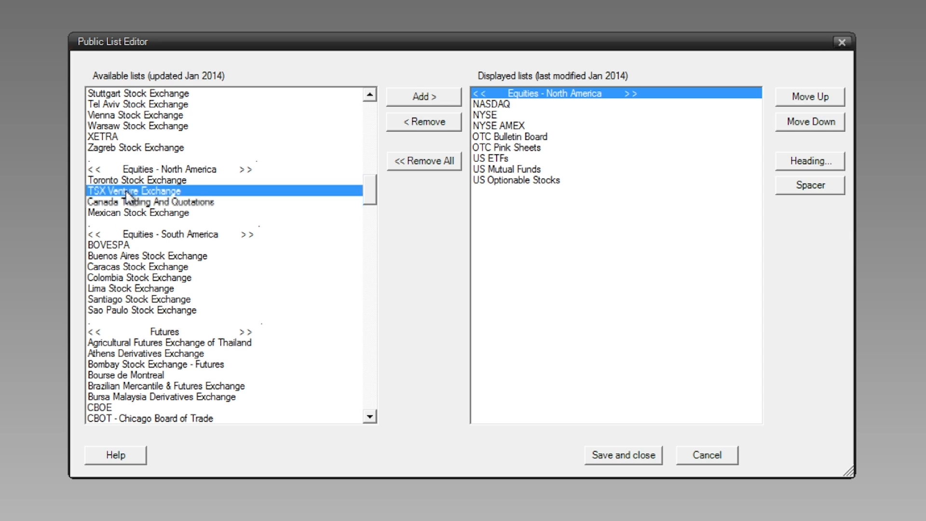
click(423, 99)
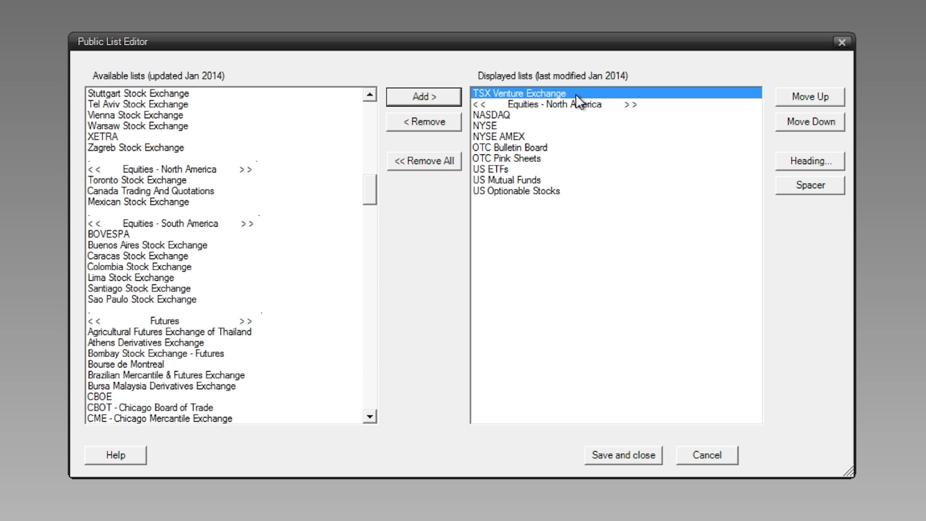
click(820, 126)
click(820, 126)
click(820, 127)
click(820, 126)
click(820, 126)
click(820, 127)
click(820, 127)
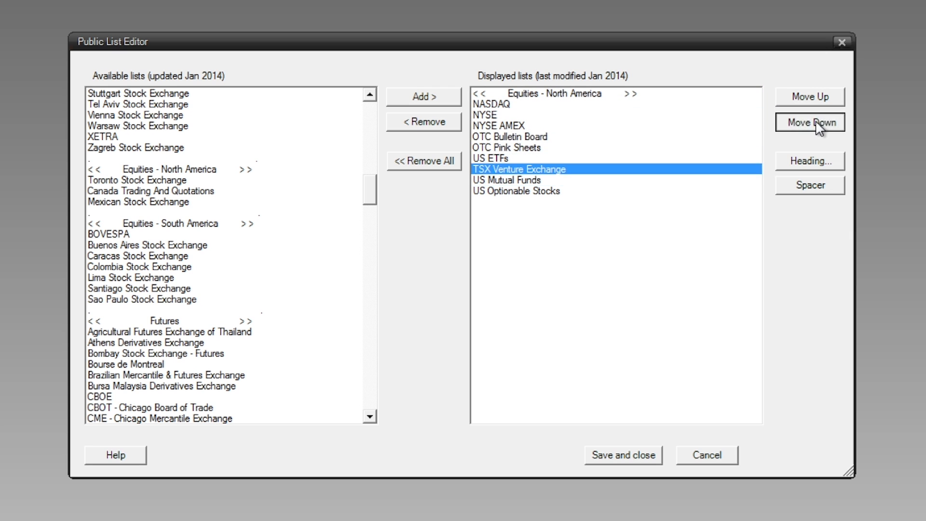
click(818, 127)
click(819, 128)
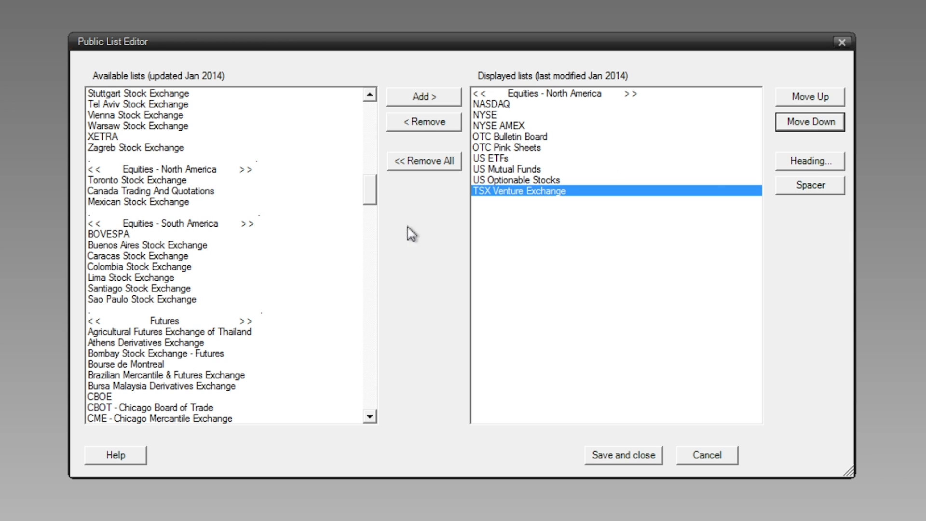
Step: Add the Index Constituents heading to the displayed lists and move it below TSX Venture Exchange
drag(370, 192, 376, 261)
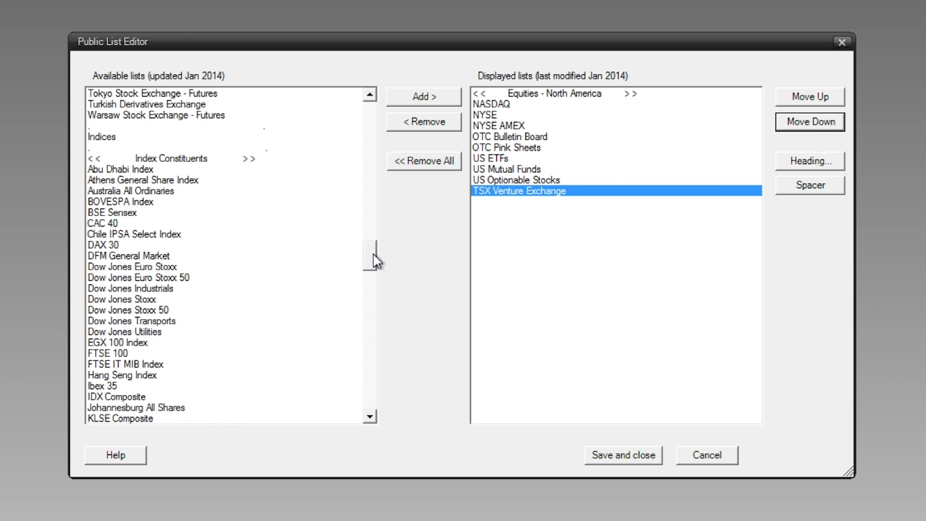
click(193, 159)
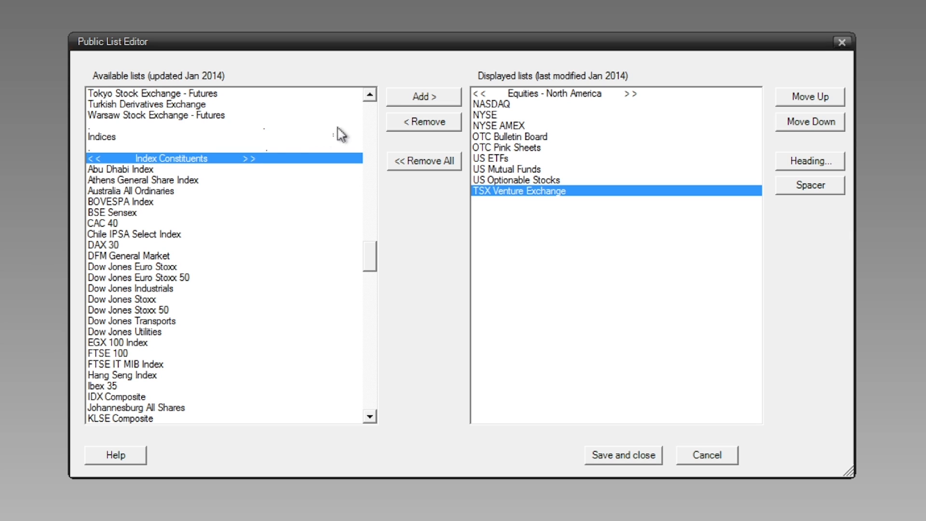
click(428, 99)
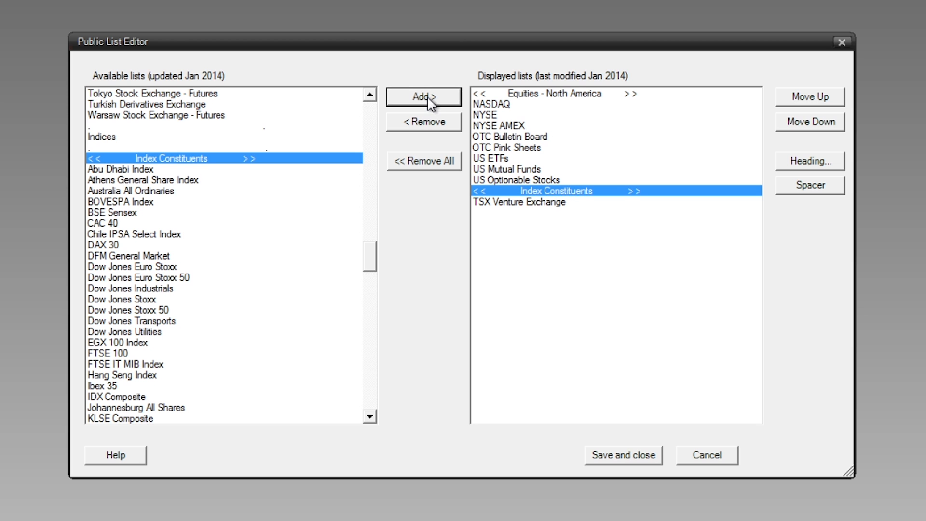
click(838, 126)
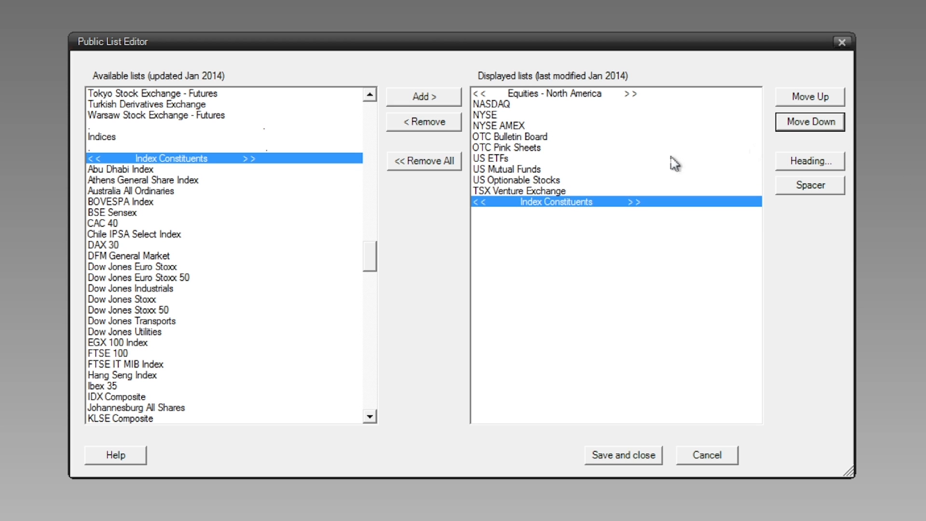
Step: Add the NASDAQ 100, S&P 100 and S&P 500 index lists to the displayed lists
drag(379, 266, 377, 286)
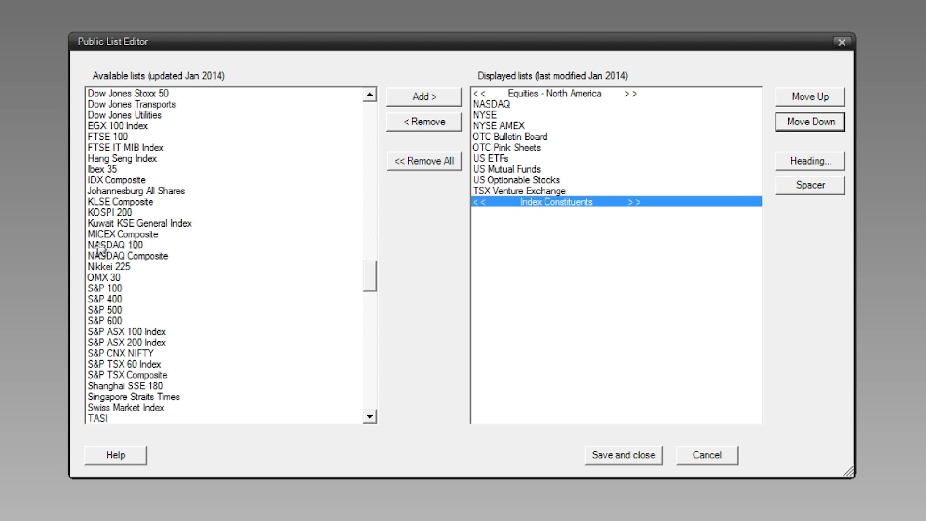
click(150, 247)
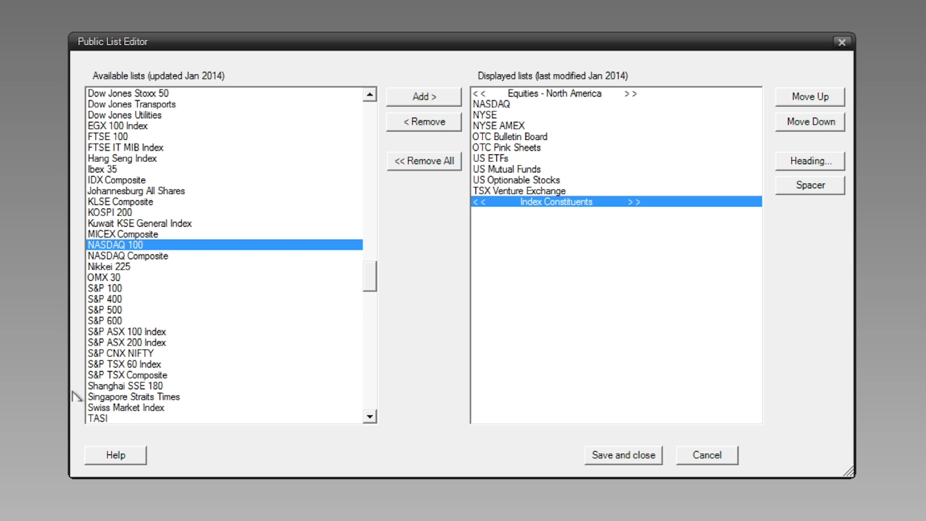
ctrl+click(118, 288)
ctrl+click(119, 312)
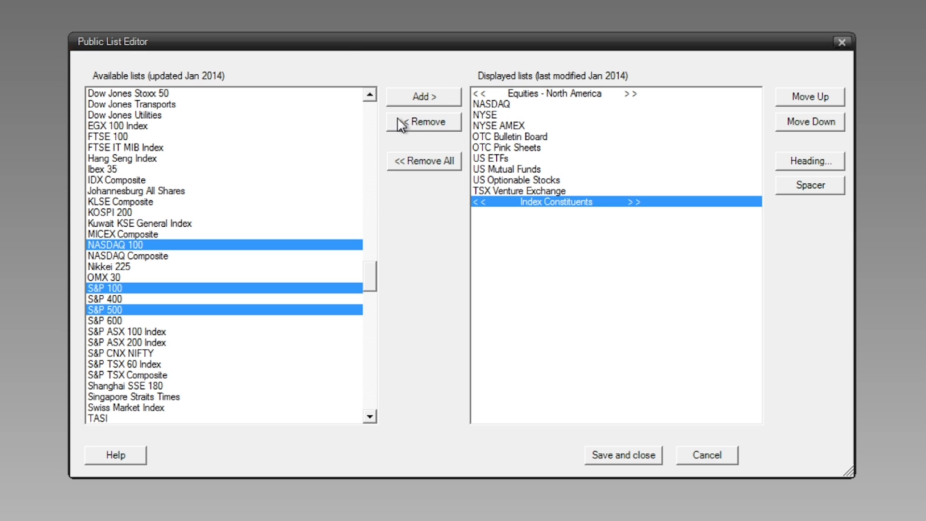
click(429, 97)
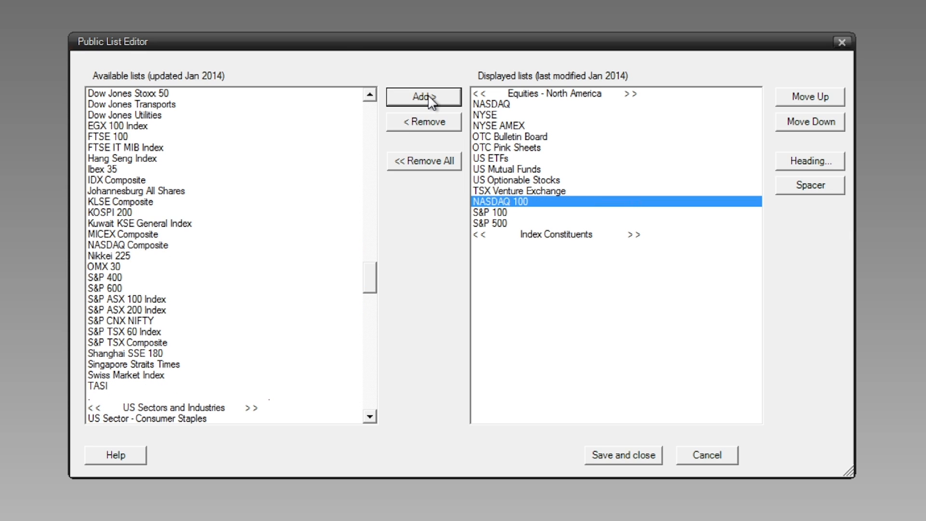
Step: Move the Index Constituents heading above NASDAQ 100 and insert a spacer above the heading
click(581, 236)
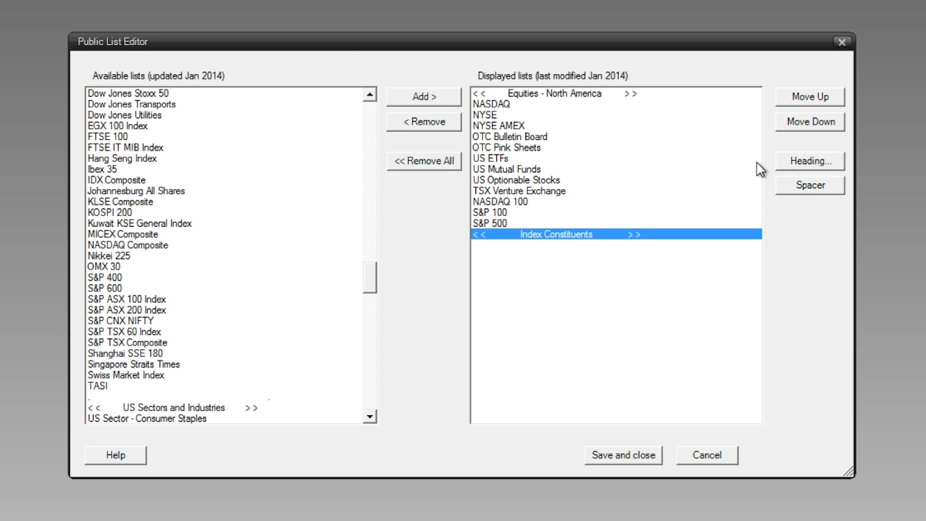
click(813, 97)
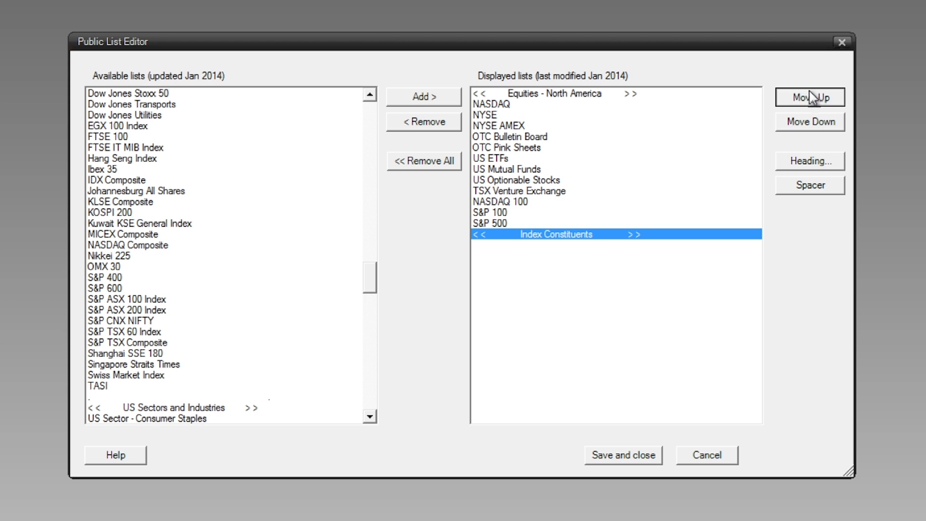
click(813, 97)
click(822, 97)
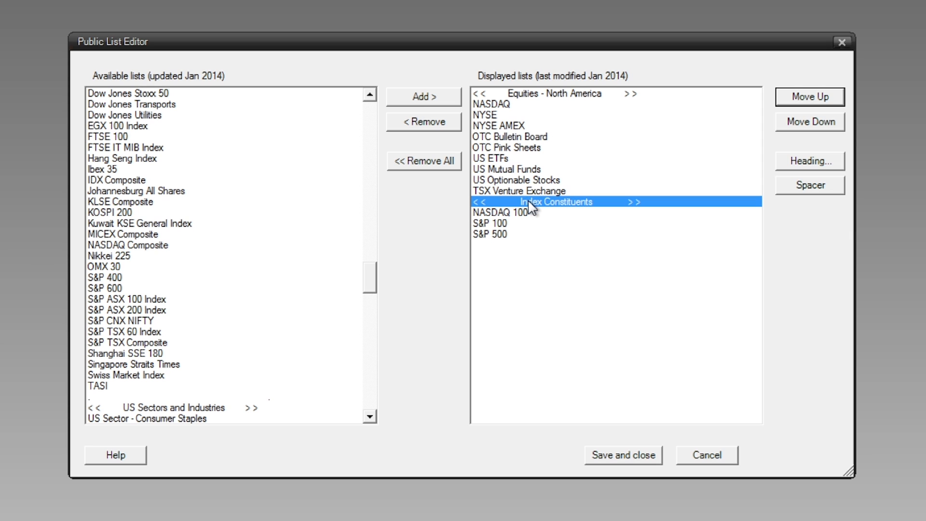
click(815, 193)
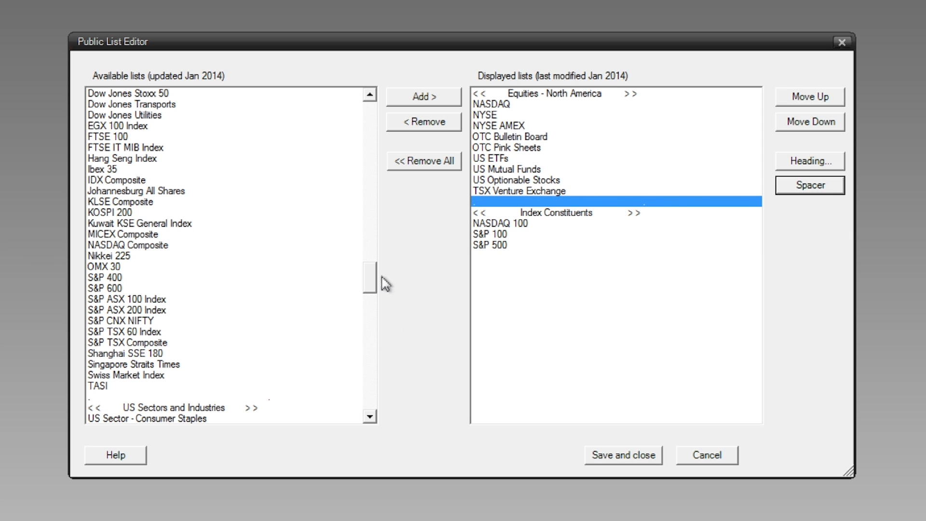
Step: Add the FOREX list to the displayed lists and move it below S&P 500
drag(371, 285, 360, 428)
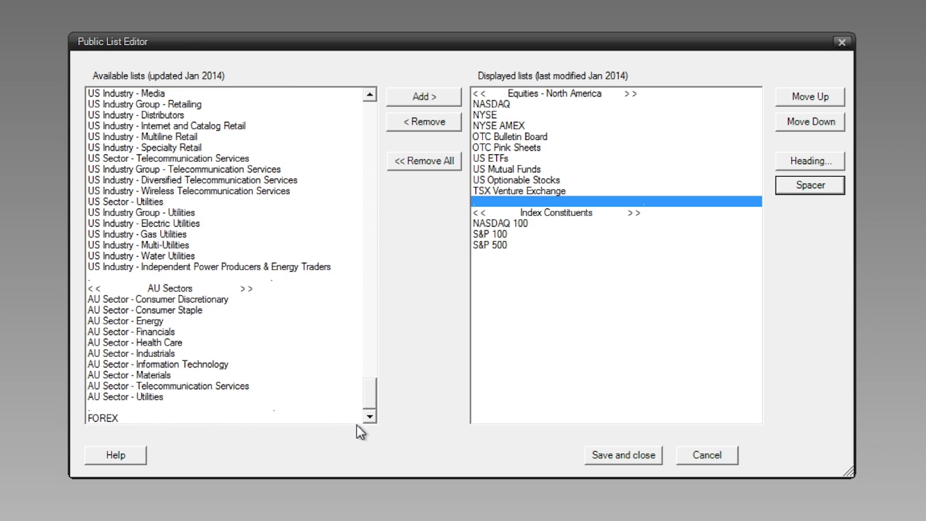
click(96, 418)
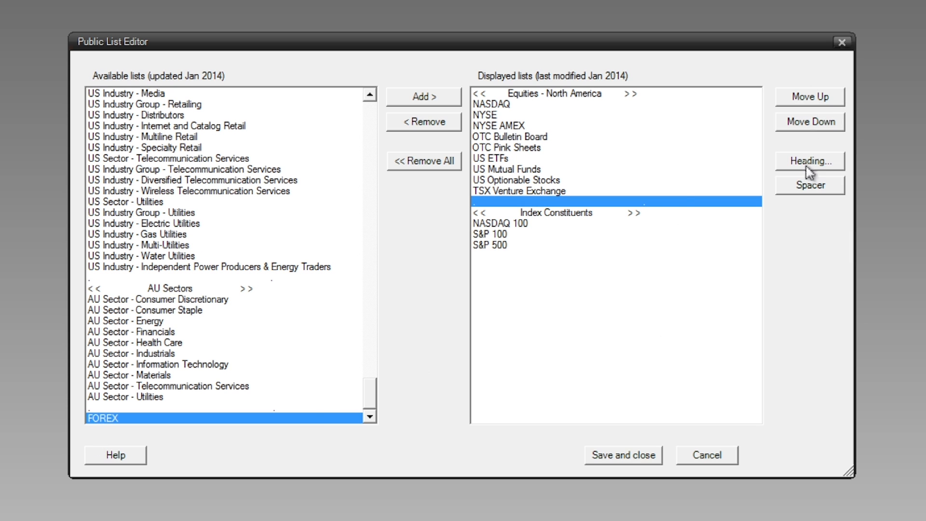
click(427, 99)
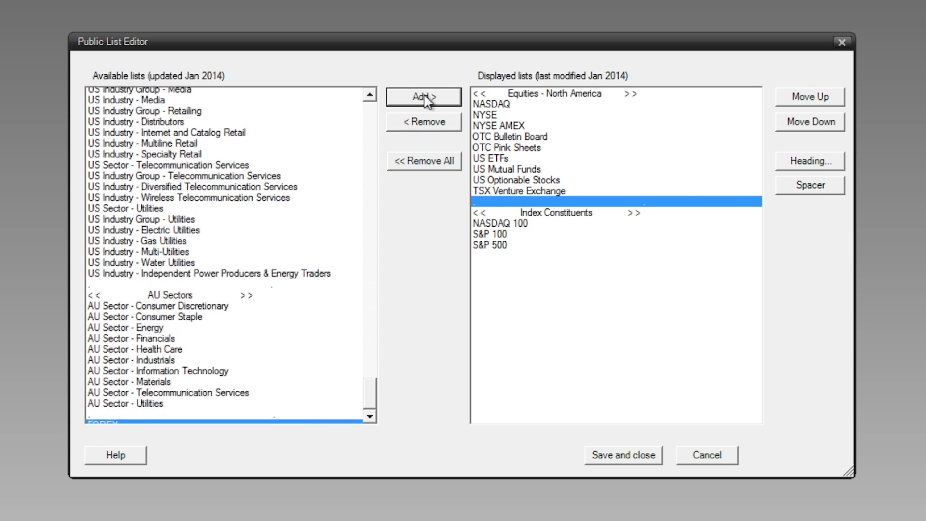
click(815, 127)
click(814, 127)
click(814, 127)
click(815, 127)
click(815, 126)
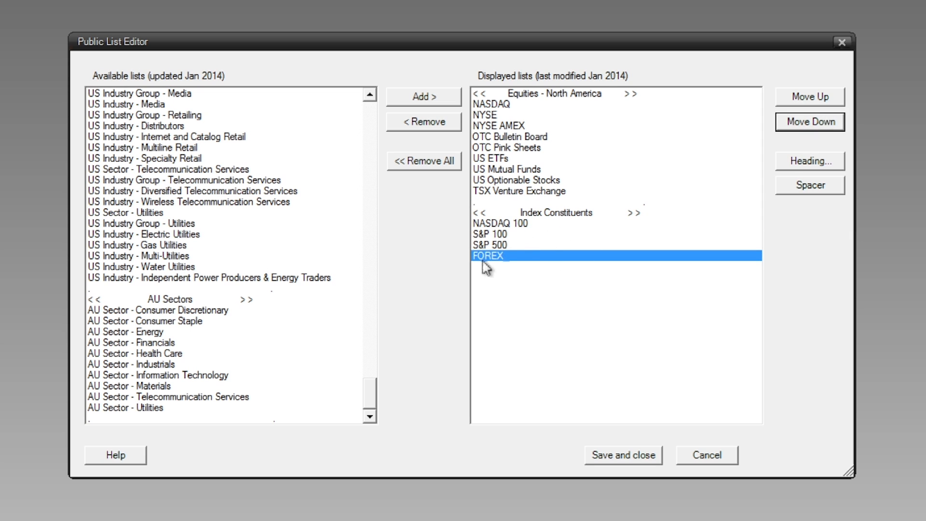
Step: Create a heading named FOREX above the FOREX list and insert a spacer above that heading
click(817, 166)
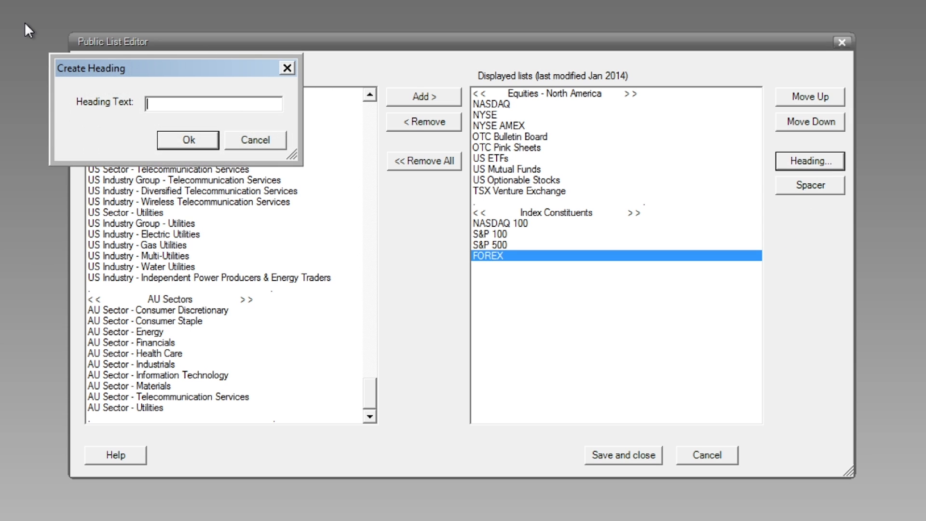
text(FOREX)
click(189, 146)
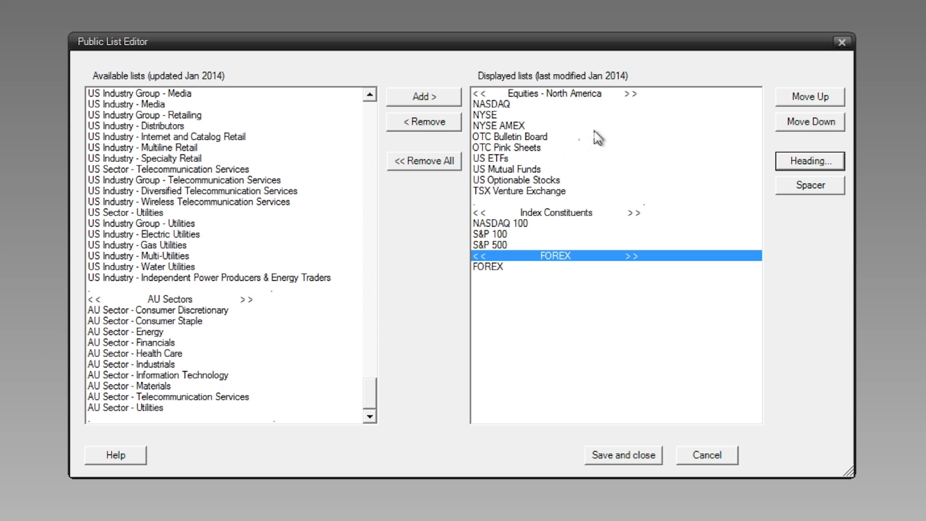
click(822, 188)
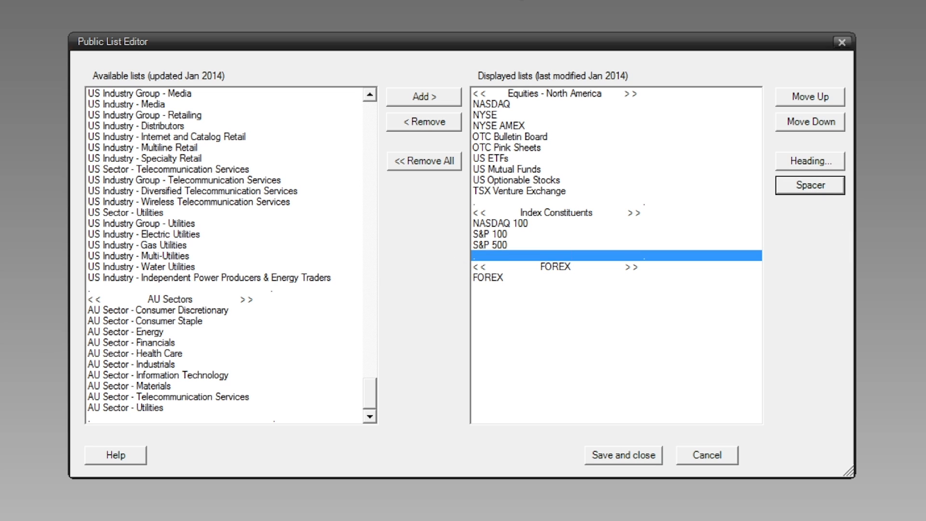
Step: Save the customized public lists and review them in the Power Console's instrument lists
click(632, 459)
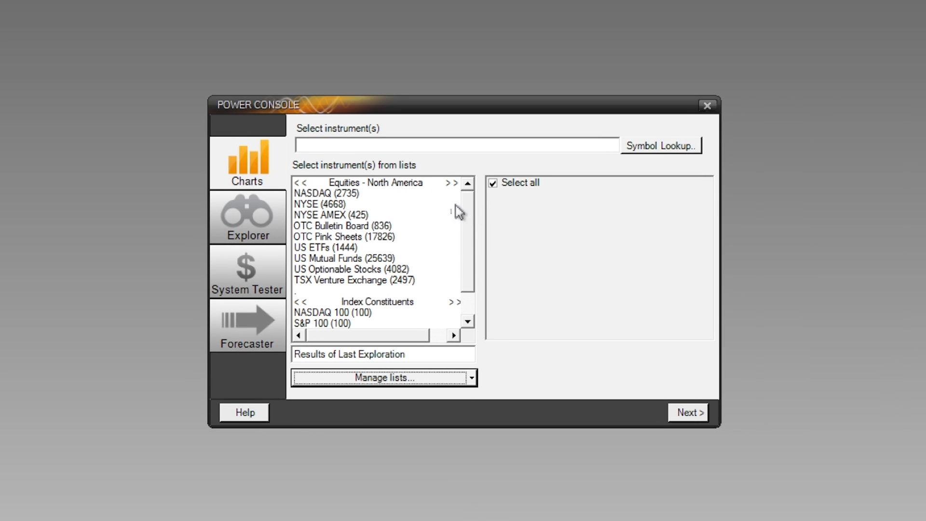
scroll(474, 220, down, 1)
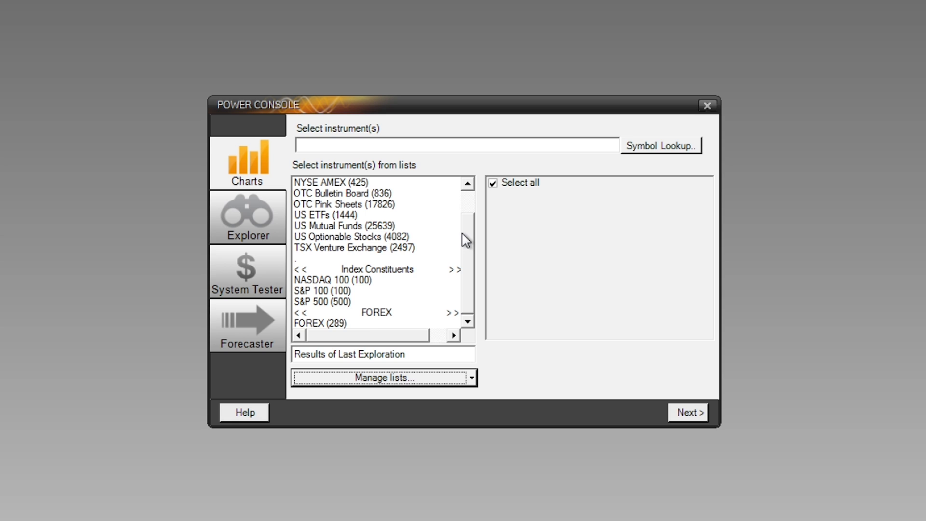
scroll(465, 238, up, 1)
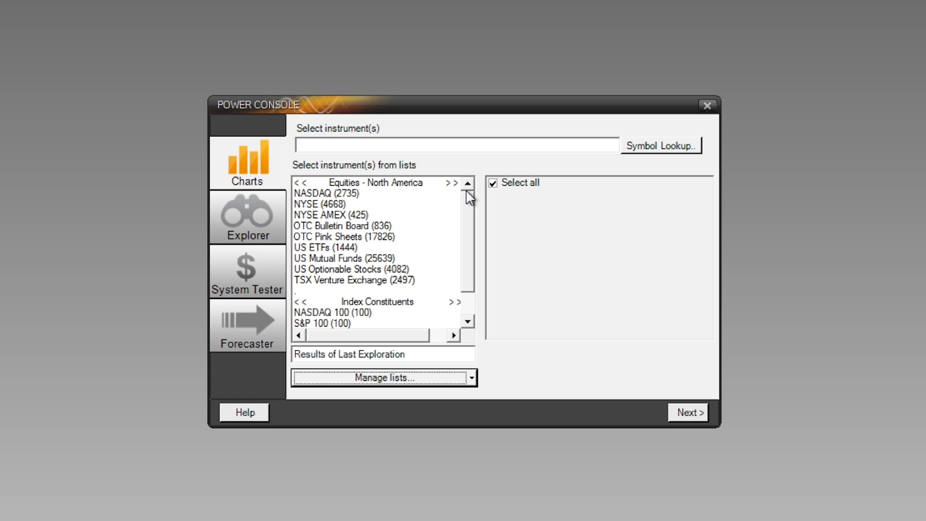
drag(466, 203, 471, 163)
Step: Remove all displayed public lists and save, agreeing to load the full master list
click(361, 382)
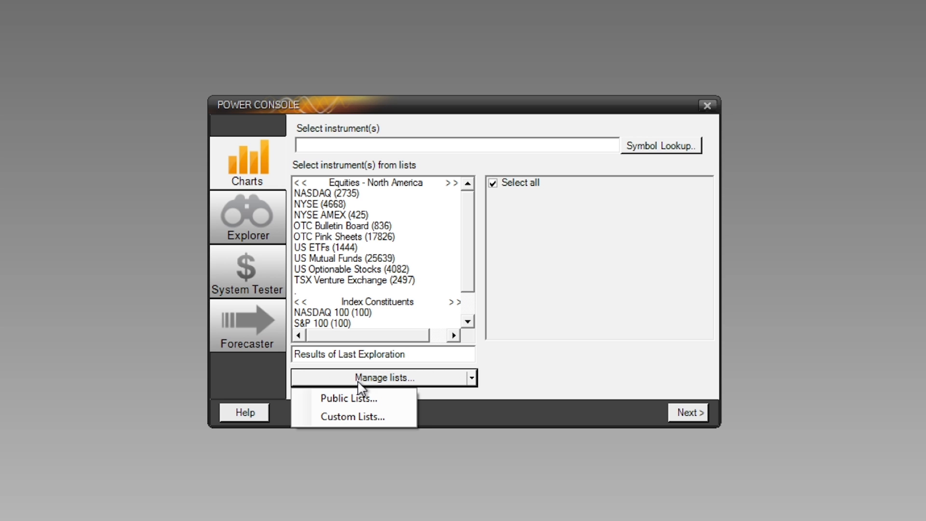
click(360, 398)
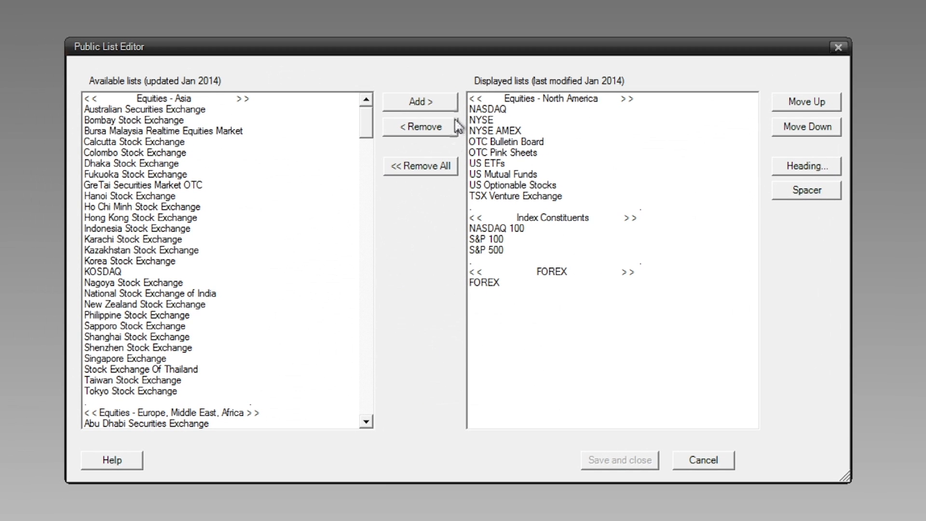
click(422, 172)
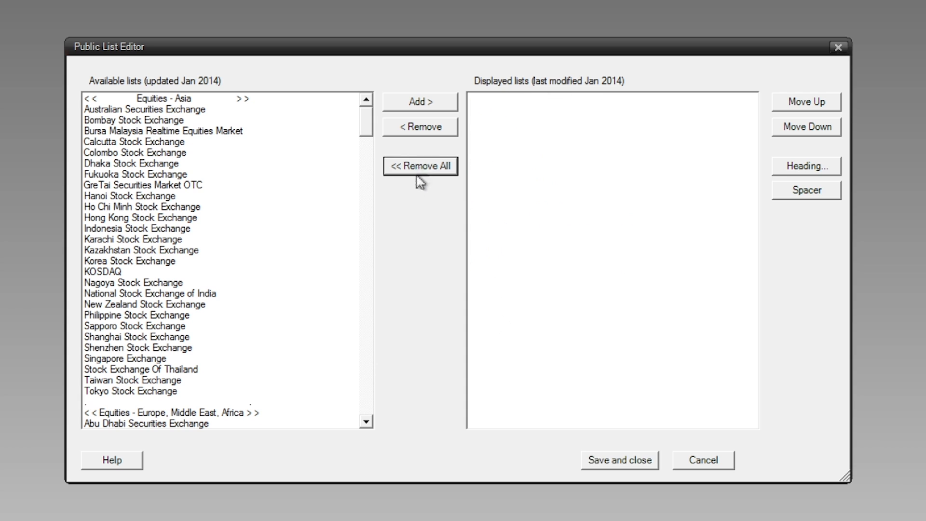
click(613, 462)
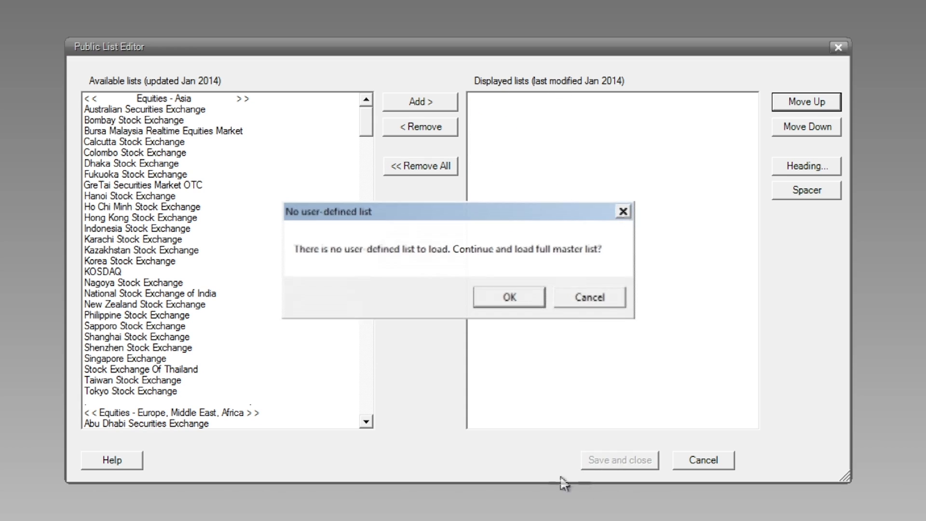
click(501, 304)
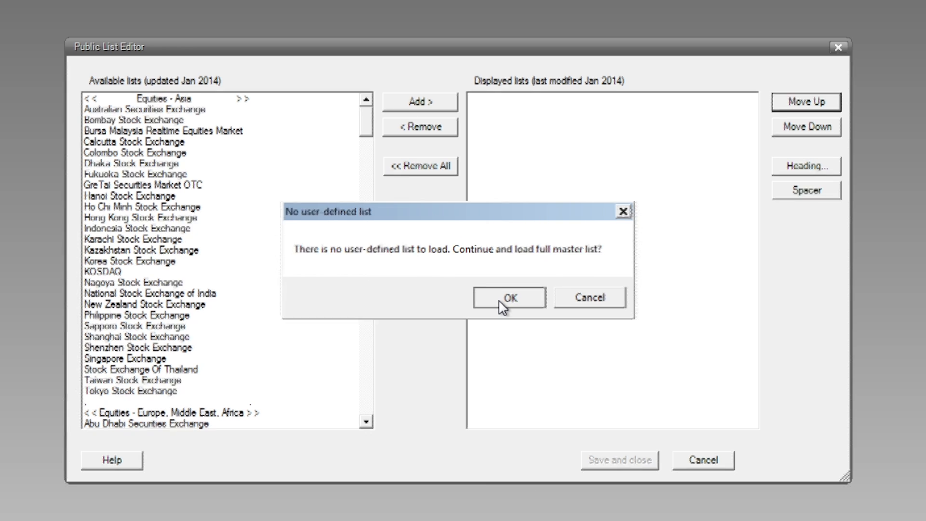